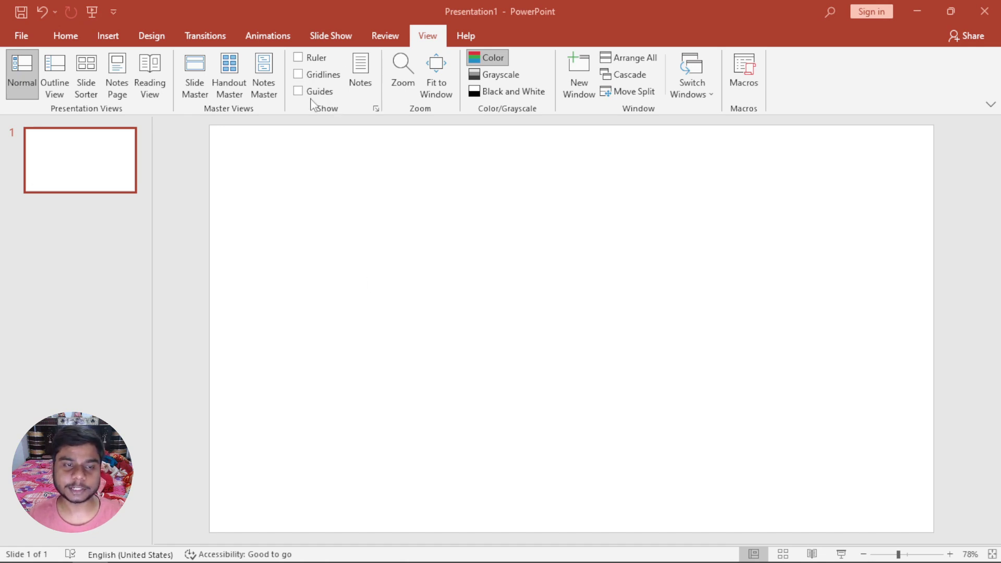
Briefly open Grid and Guides, then show and hide the rulers and the dotted gridlines
{"action": "left_click", "coordinate": [378, 110]}
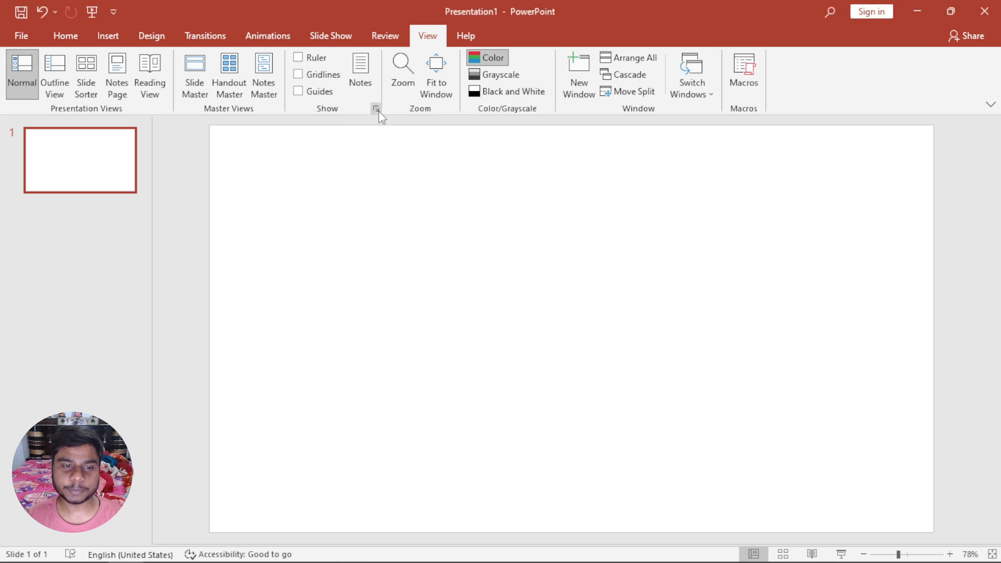
{"action": "left_click", "coordinate": [375, 110]}
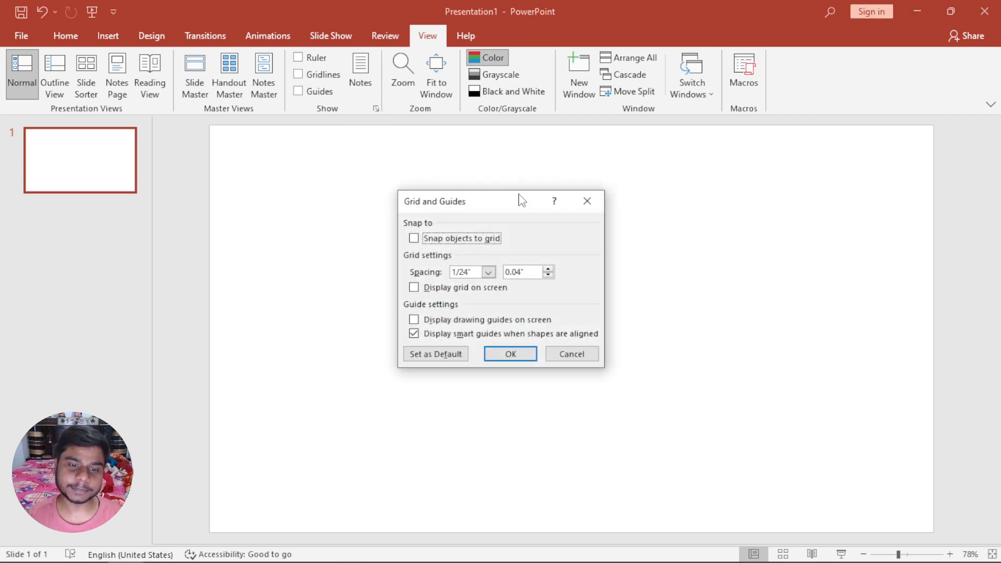
{"action": "left_click", "coordinate": [587, 200]}
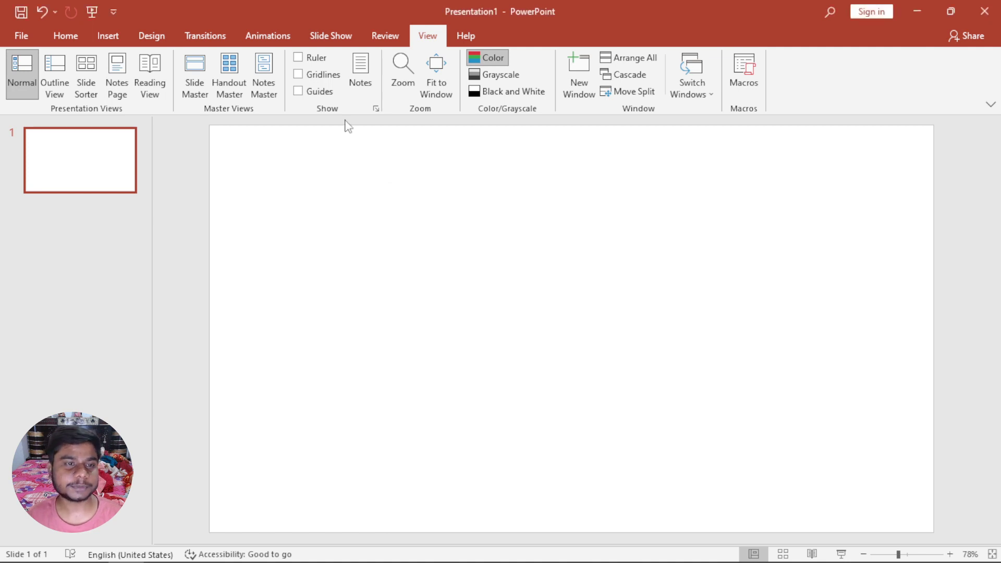
{"action": "left_click", "coordinate": [298, 58]}
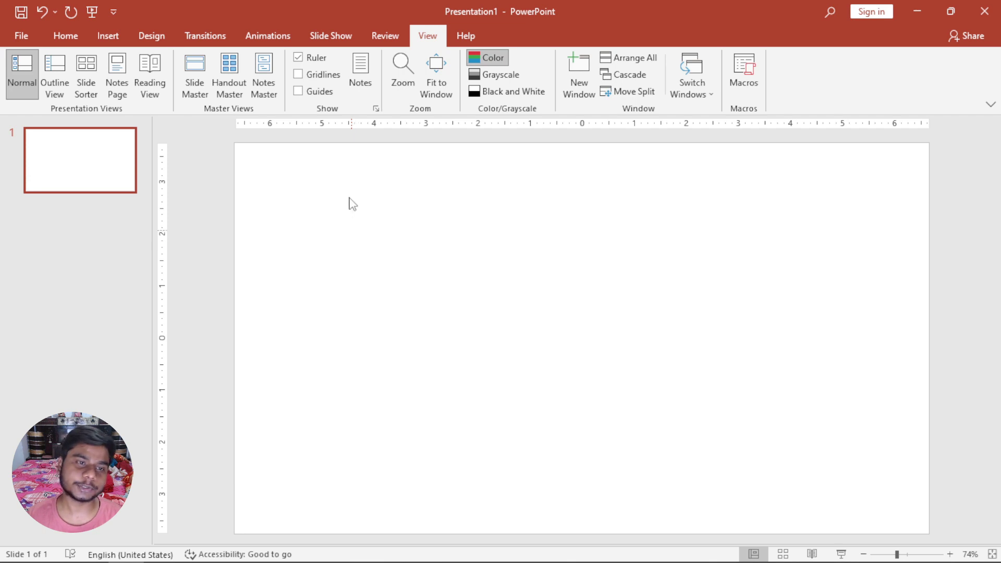
{"action": "left_click", "coordinate": [311, 61]}
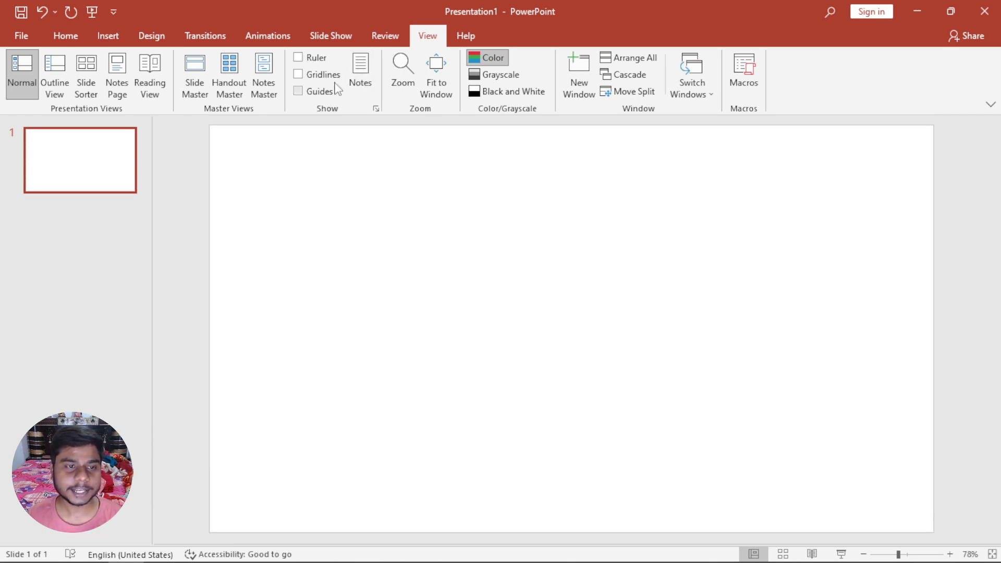
{"action": "left_click", "coordinate": [322, 75]}
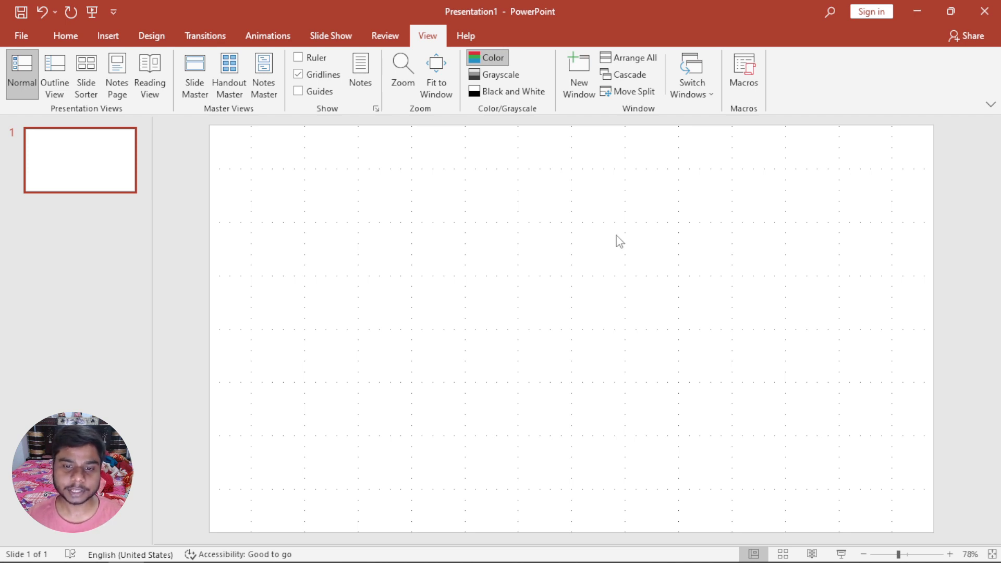
{"action": "left_click", "coordinate": [303, 76]}
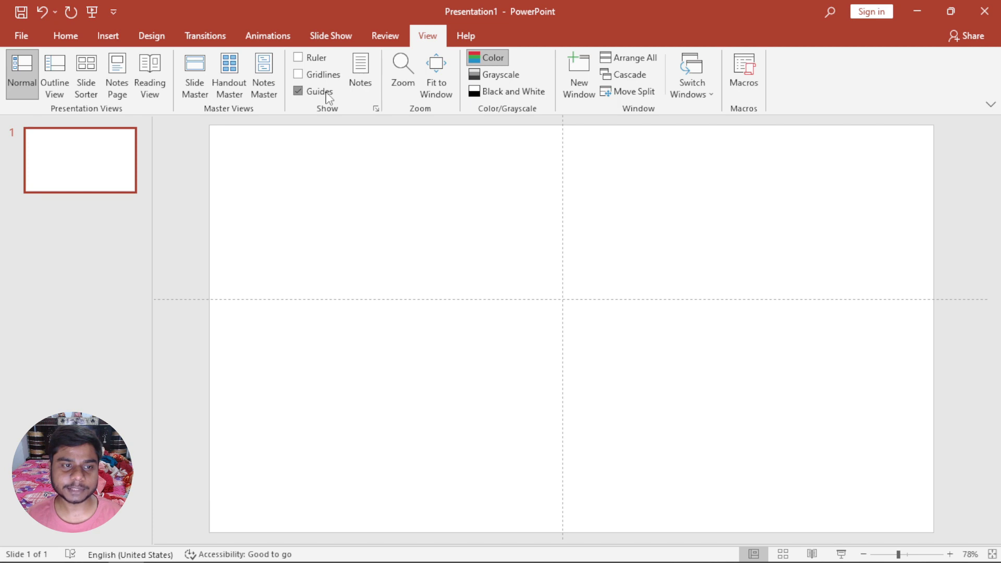
Show the notes pane and type the note 'This is my first note'
{"action": "left_click", "coordinate": [368, 74]}
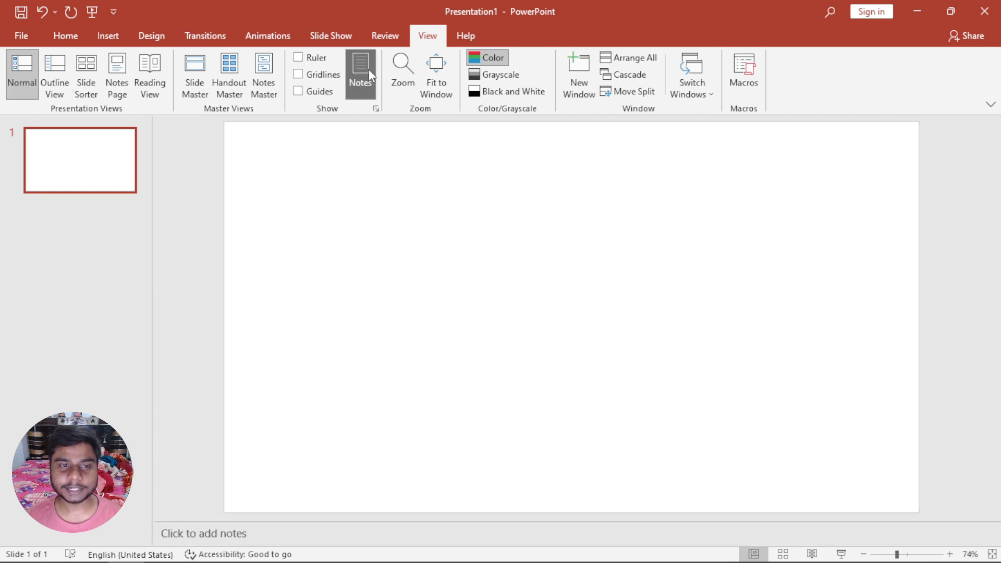
{"action": "left_click", "coordinate": [268, 537]}
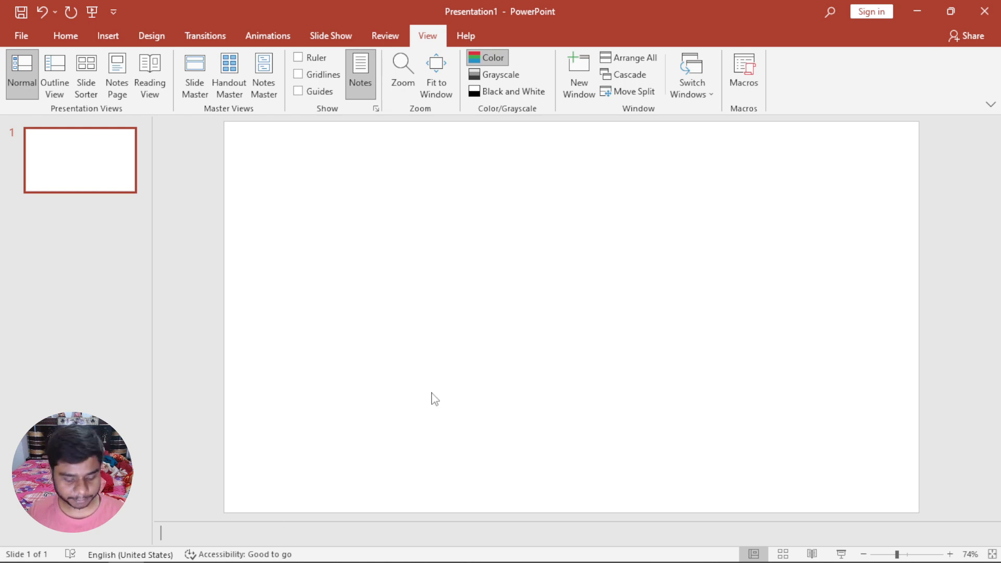
{"action": "type", "text": "This is my first note"}
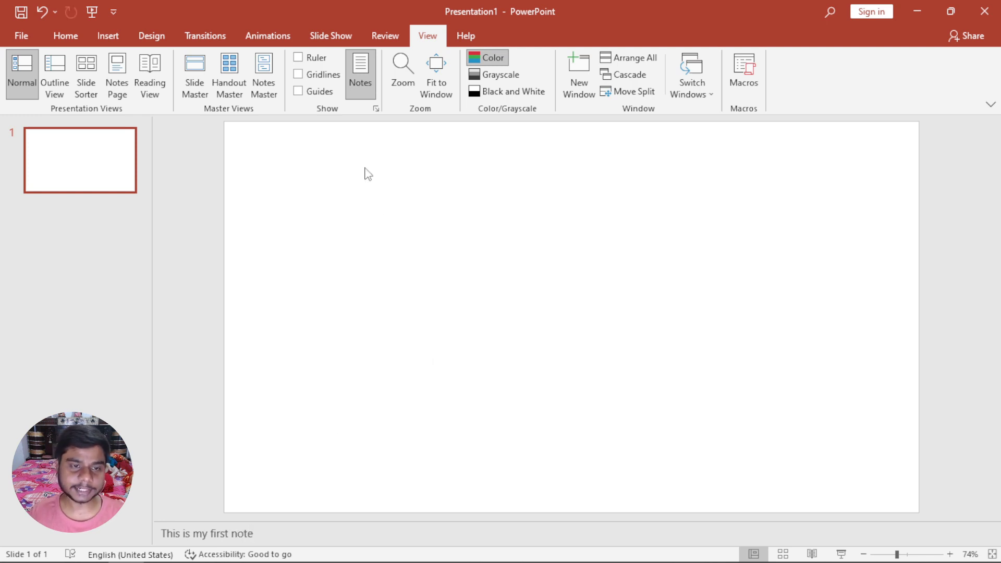
Hide the notes pane, check the note in Notes Page view, and return to Normal view
{"action": "left_click", "coordinate": [356, 84]}
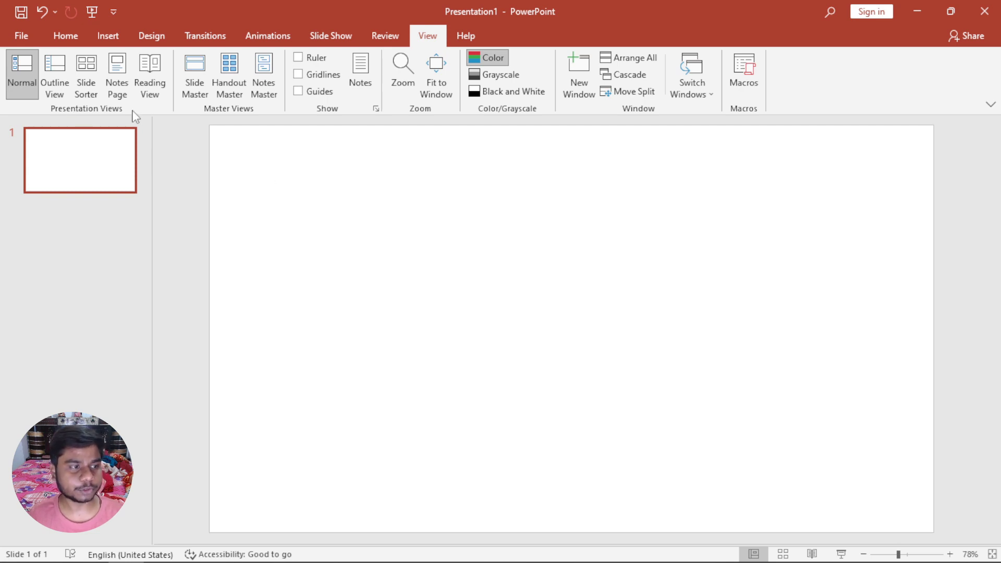
{"action": "left_click", "coordinate": [117, 81]}
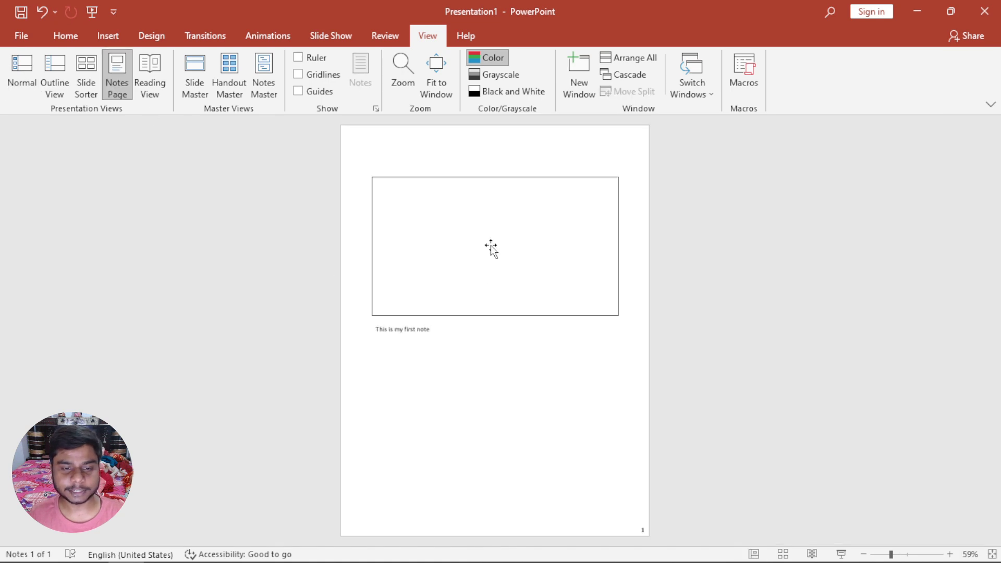
{"action": "left_click", "coordinate": [490, 246]}
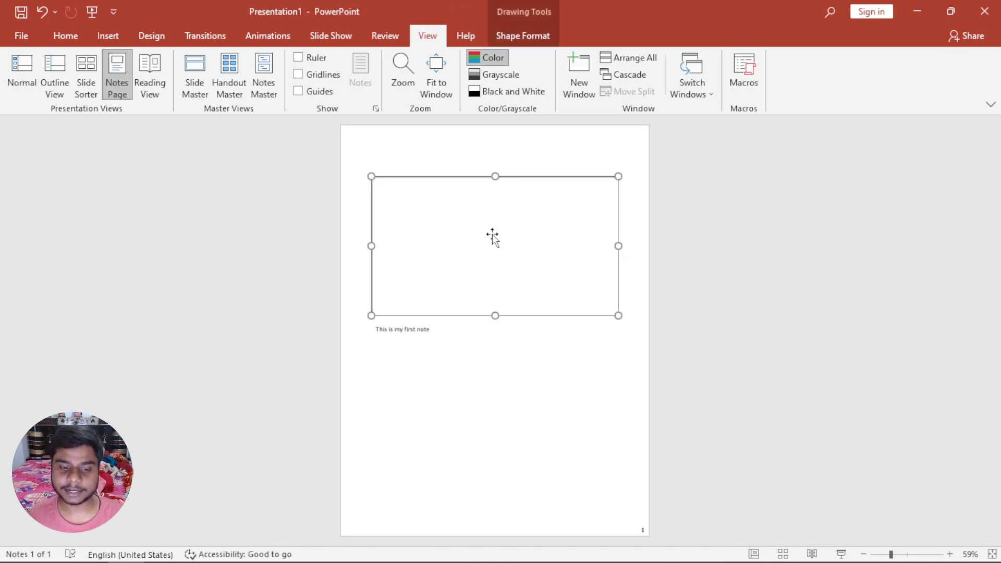
{"action": "left_click", "coordinate": [420, 326]}
{"action": "key", "text": "Escape"}
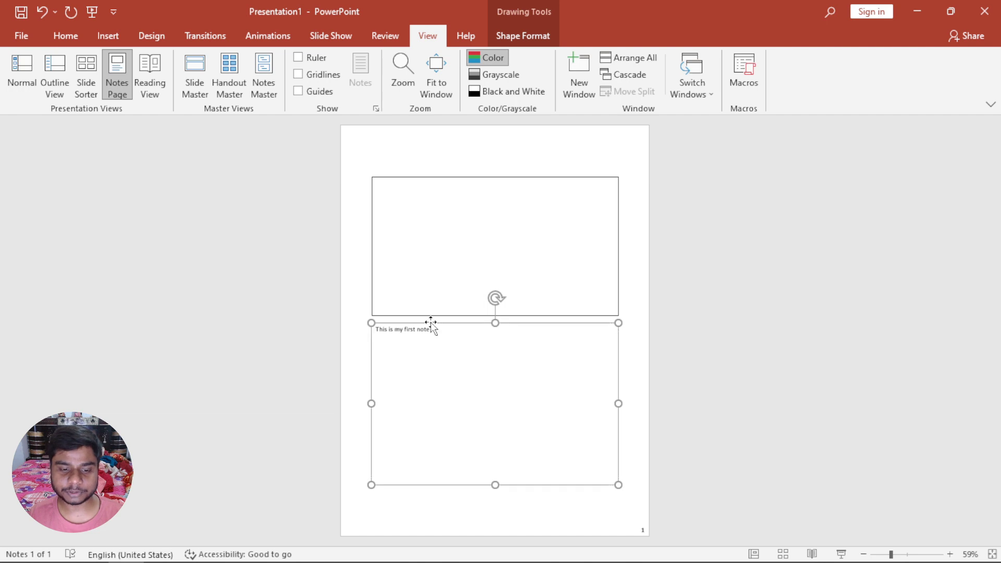
{"action": "left_click", "coordinate": [26, 74]}
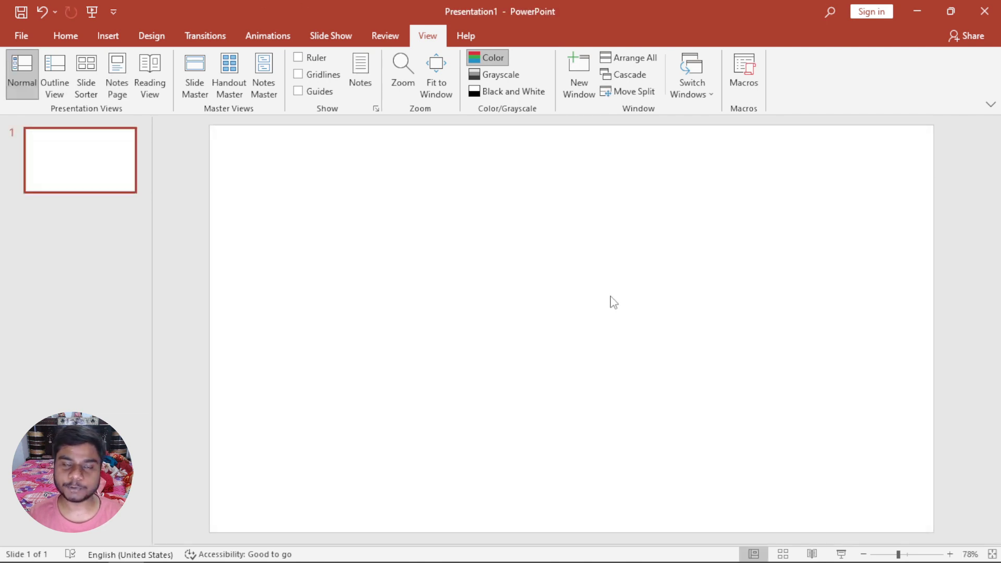
Turn on Display grid on screen in Grid and Guides so a dotted grid covers the slide
{"action": "left_click", "coordinate": [375, 109]}
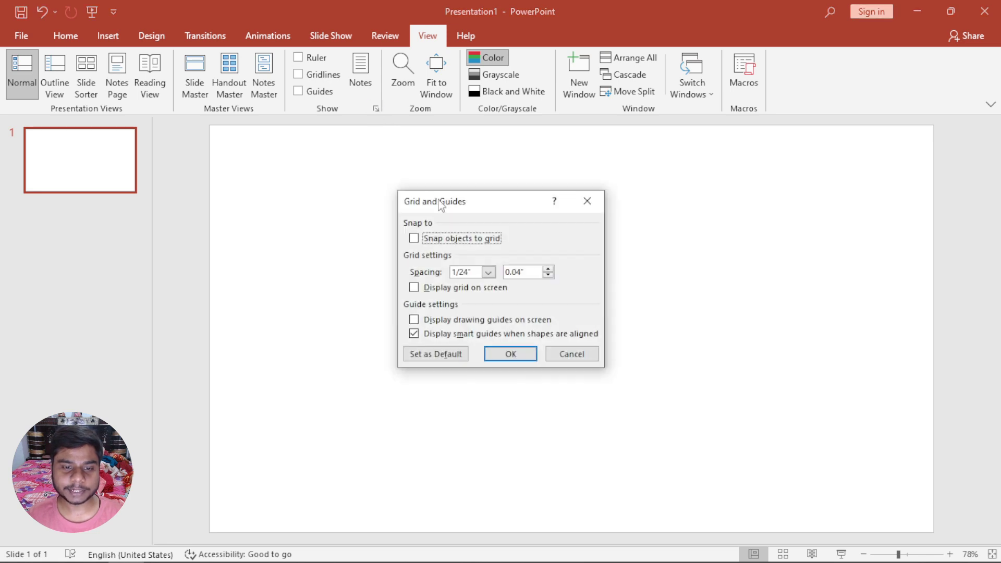
{"action": "left_click_drag", "start_coordinate": [441, 205], "coordinate": [487, 163]}
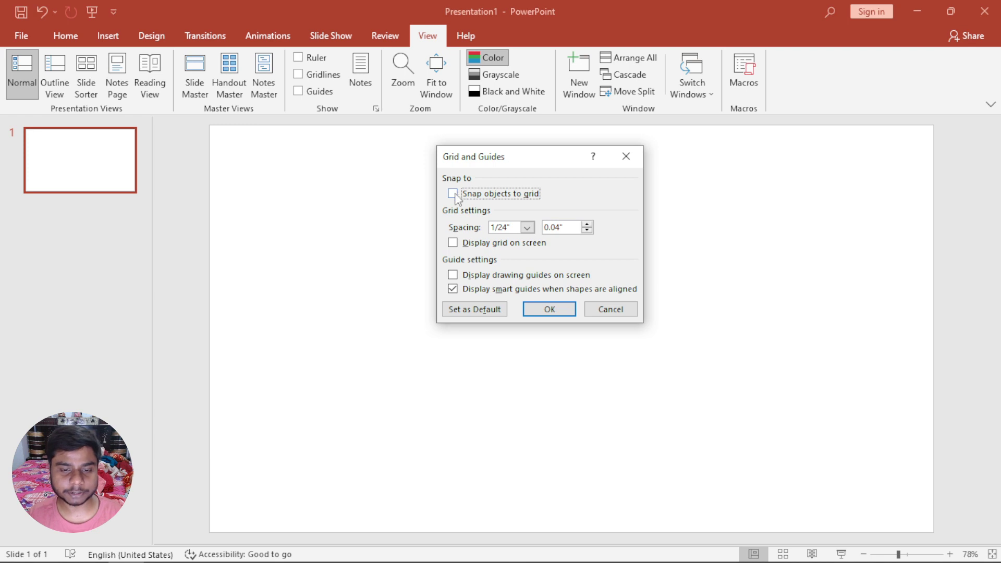
{"action": "left_click", "coordinate": [453, 243]}
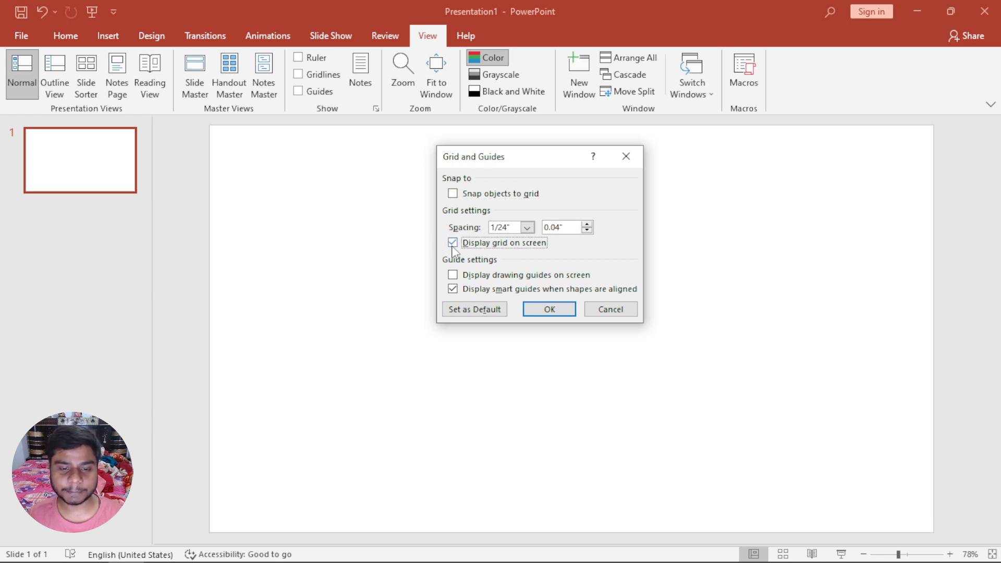
{"action": "left_click", "coordinate": [563, 312]}
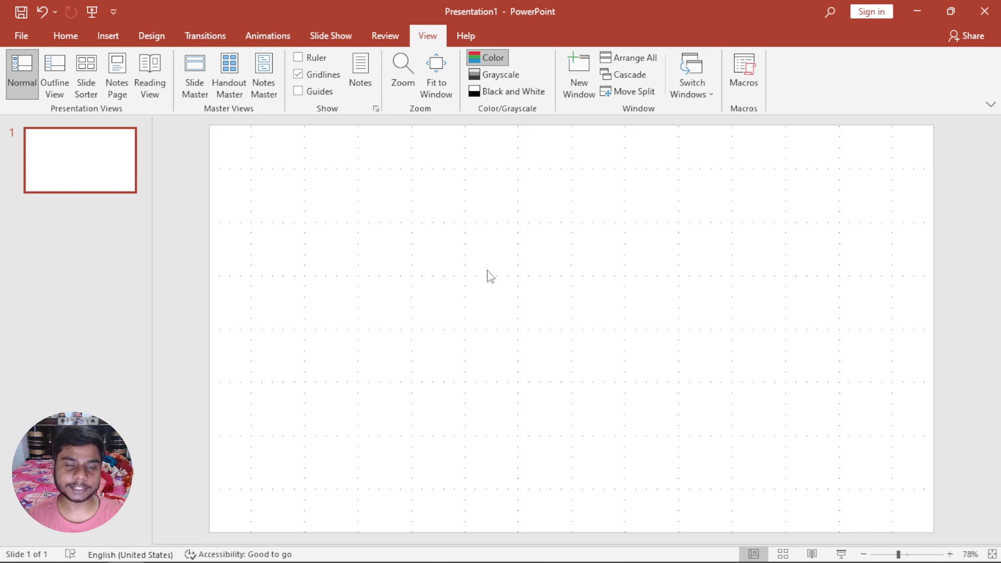
{"action": "left_click", "coordinate": [375, 109]}
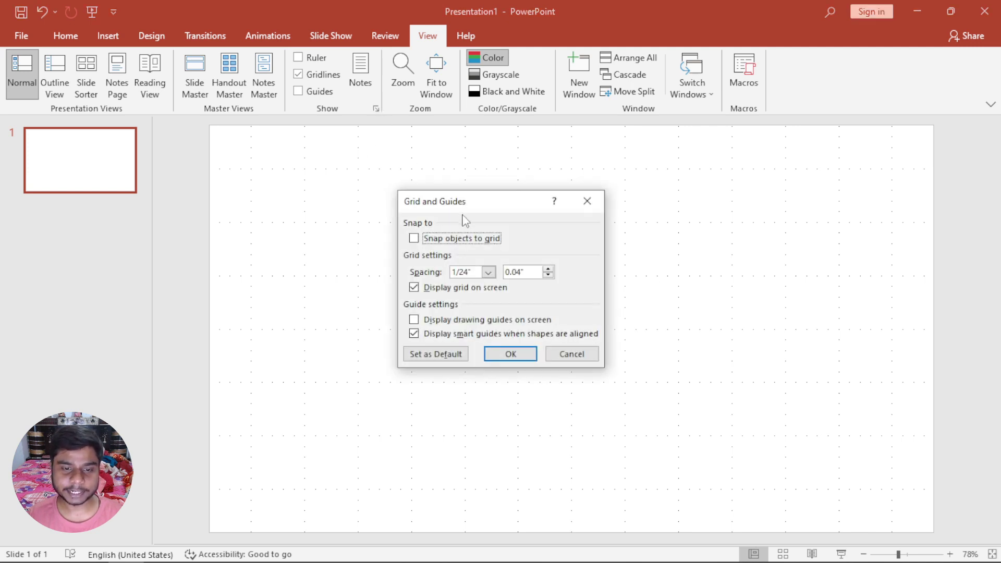
Set the grid spacing to 1/12" in Grid and Guides
{"action": "left_click_drag", "start_coordinate": [473, 198], "coordinate": [471, 137]}
{"action": "left_click", "coordinate": [487, 212]}
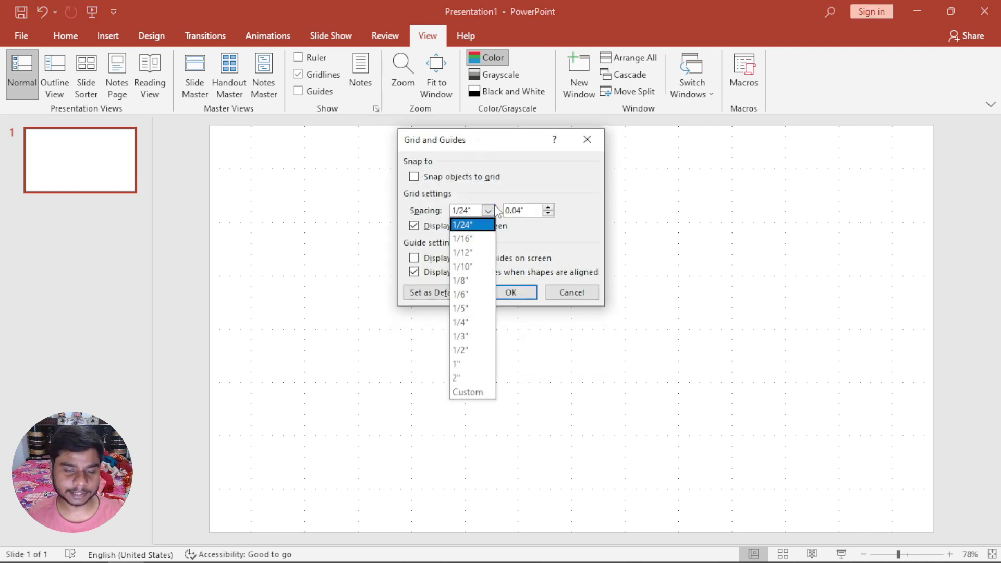
{"action": "left_click", "coordinate": [476, 253]}
{"action": "left_click", "coordinate": [510, 291]}
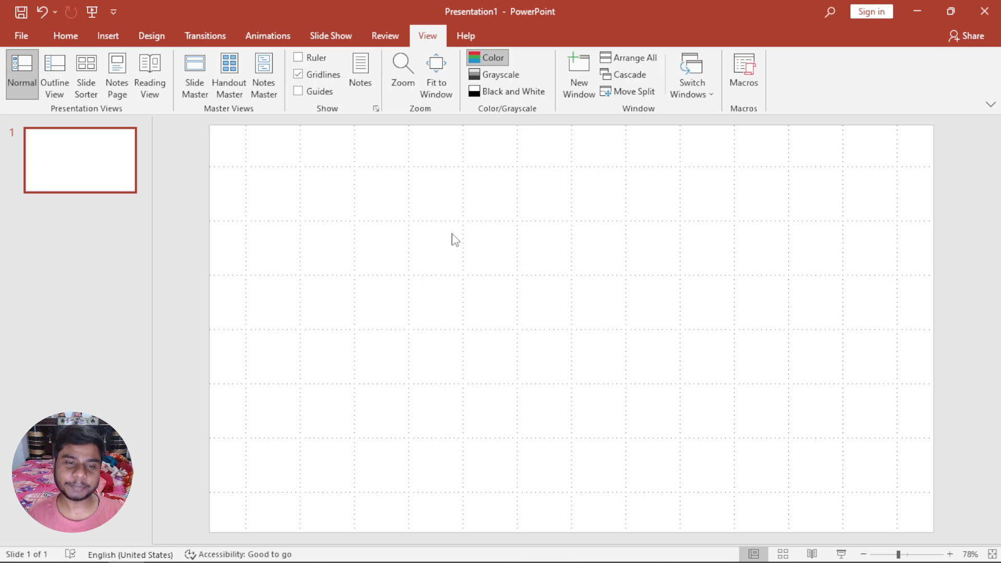
Turn on Snap objects to grid
{"action": "left_click", "coordinate": [375, 109]}
{"action": "left_click_drag", "start_coordinate": [467, 201], "coordinate": [501, 135]}
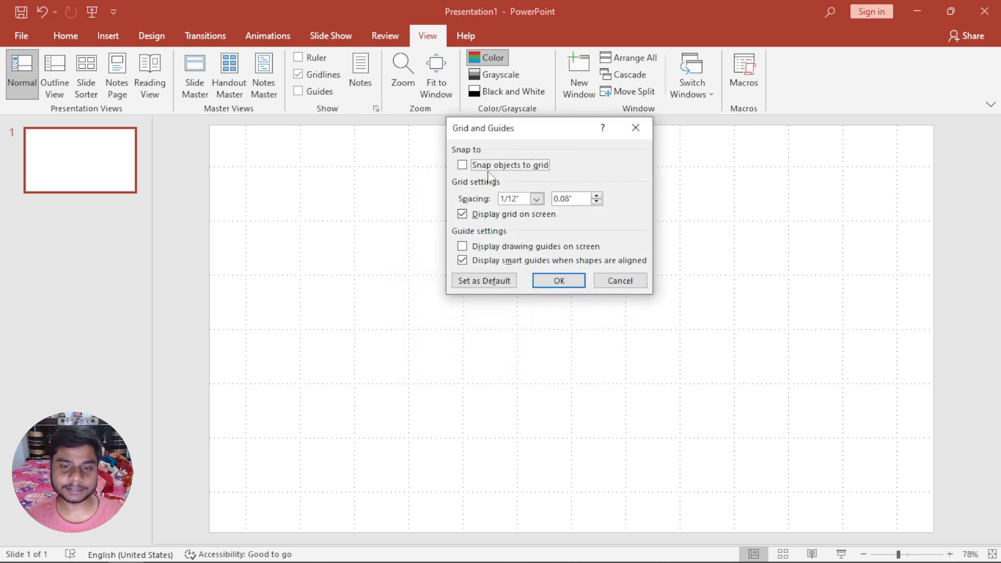
{"action": "left_click", "coordinate": [462, 165]}
{"action": "left_click", "coordinate": [558, 281]}
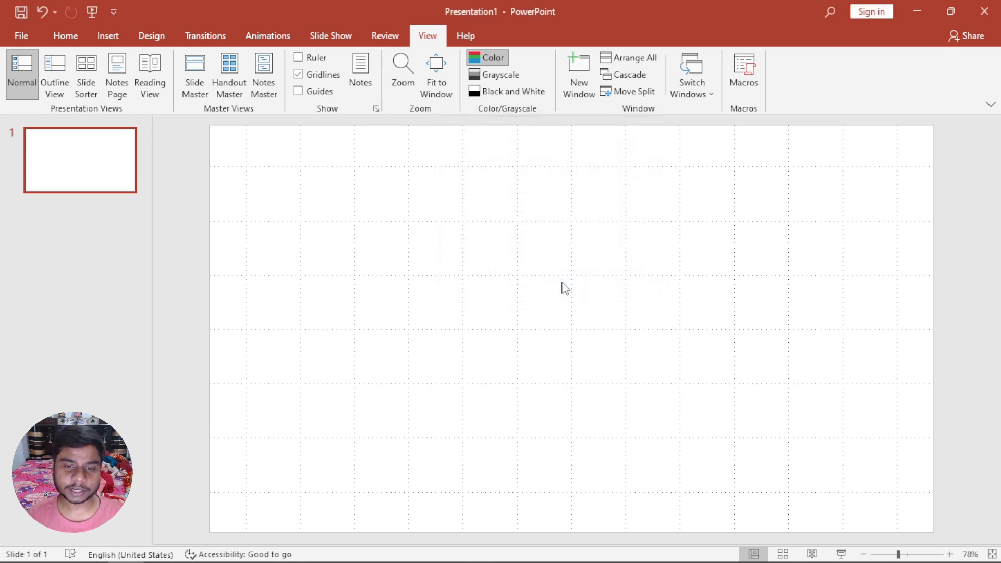
Draw a blue 1" rectangle square just right of the slide centre on the grid
{"action": "left_click", "coordinate": [107, 35]}
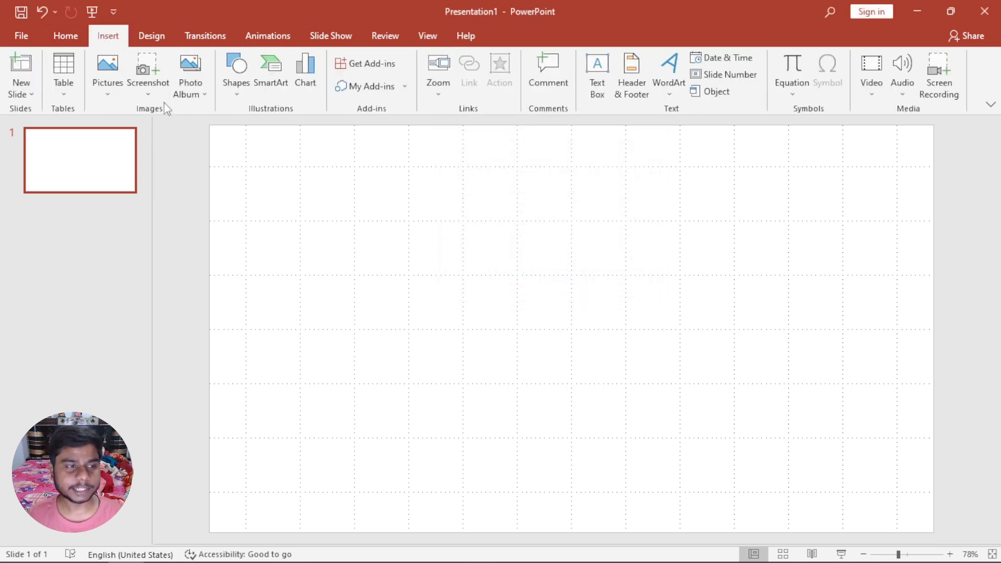
{"action": "left_click", "coordinate": [237, 70]}
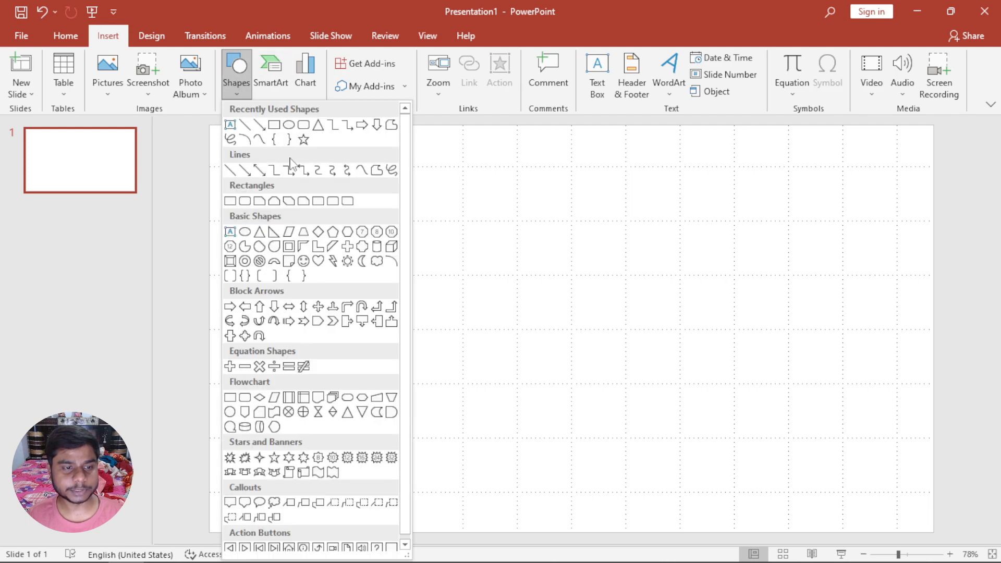
{"action": "left_click", "coordinate": [276, 126]}
{"action": "mouse_move", "coordinate": [359, 184]}
{"action": "left_mouse_down"}
{"action": "mouse_move", "coordinate": [414, 234]}
{"action": "mouse_move", "coordinate": [394, 196]}
{"action": "mouse_move", "coordinate": [383, 222]}
{"action": "mouse_move", "coordinate": [424, 182]}
{"action": "left_mouse_up"}
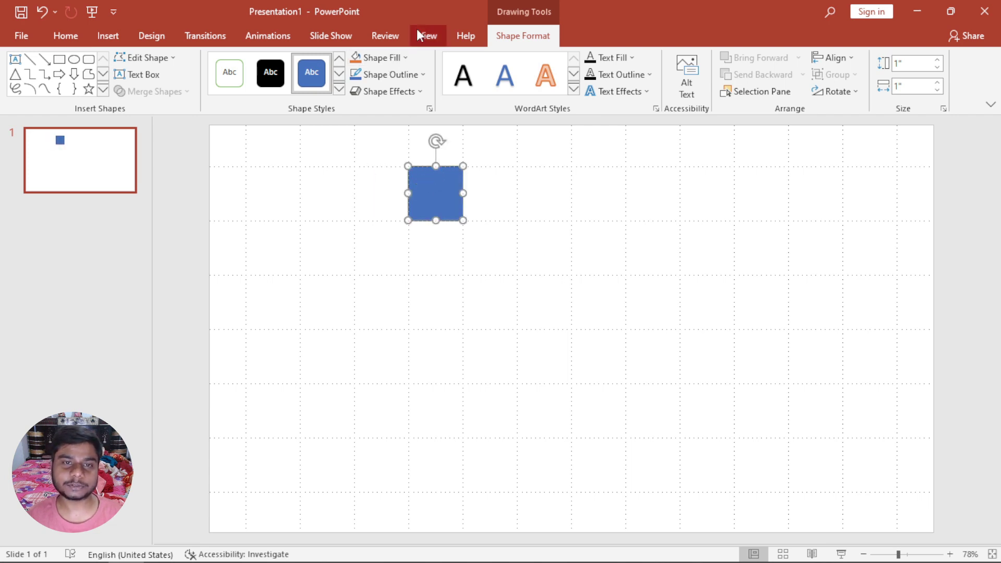
{"action": "left_click", "coordinate": [428, 37]}
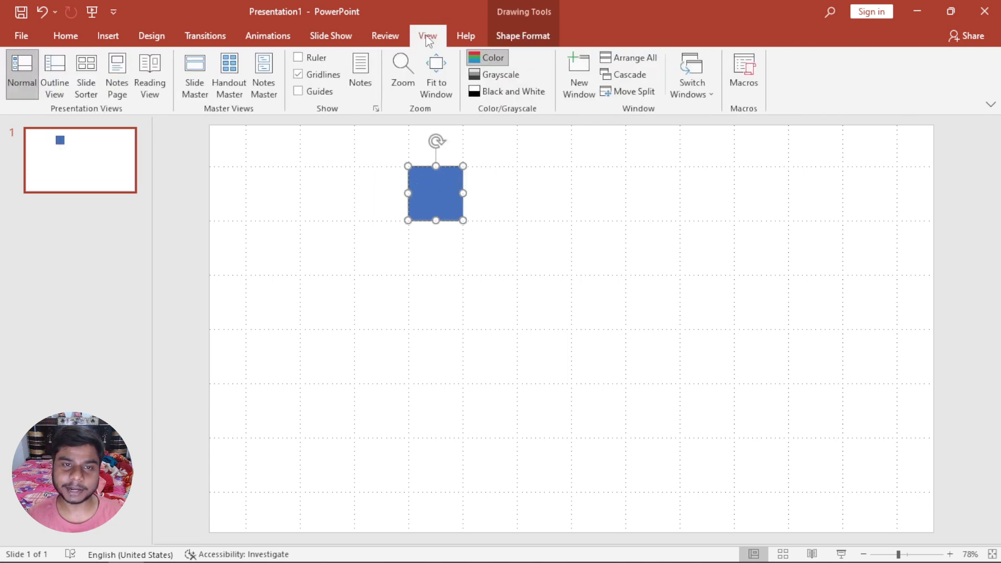
Hide the on-screen grid in Grid and Guides, leaving snap-to-grid off
{"action": "left_click", "coordinate": [375, 109]}
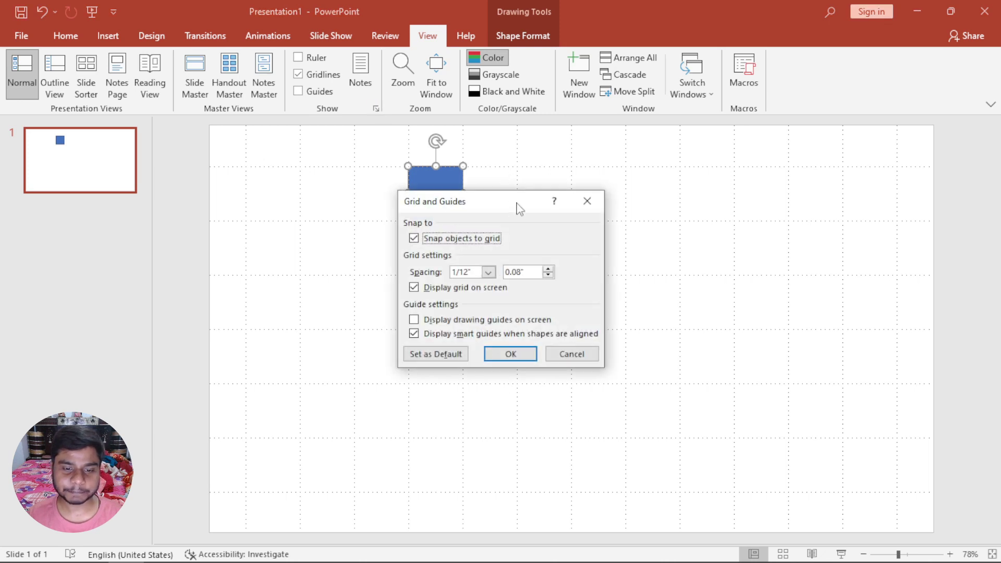
{"action": "left_click_drag", "start_coordinate": [511, 202], "coordinate": [584, 96]}
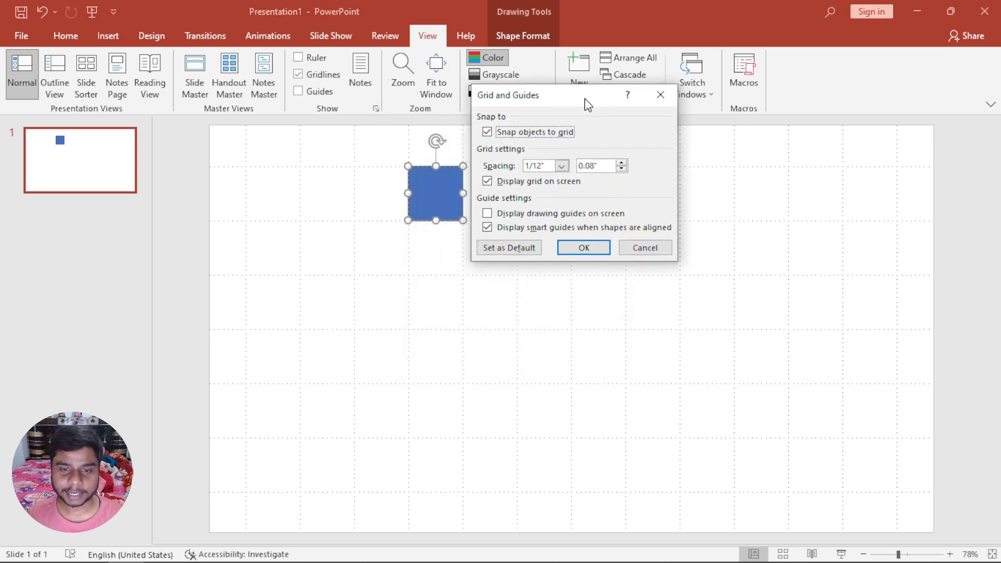
{"action": "left_click", "coordinate": [500, 183]}
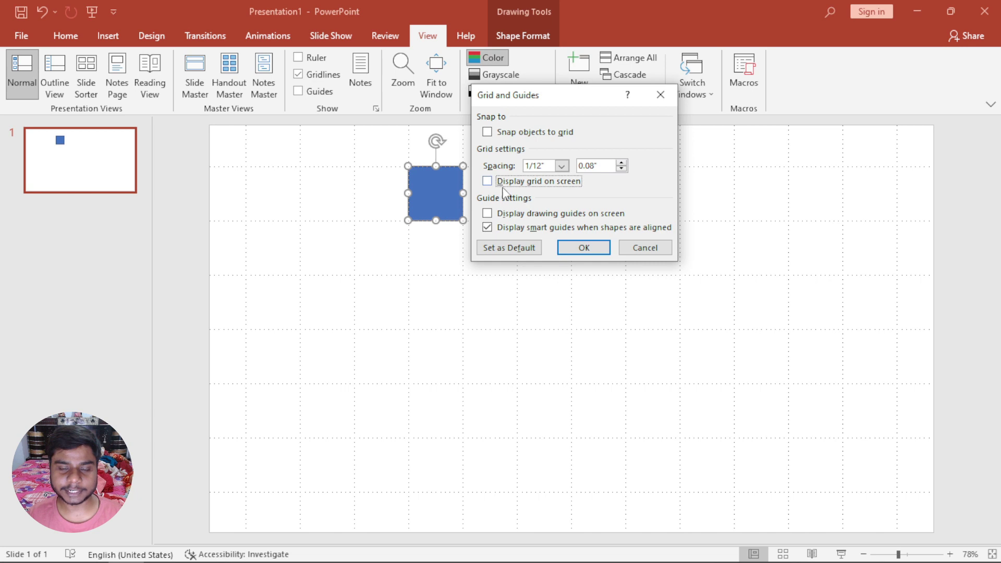
{"action": "left_click", "coordinate": [584, 248]}
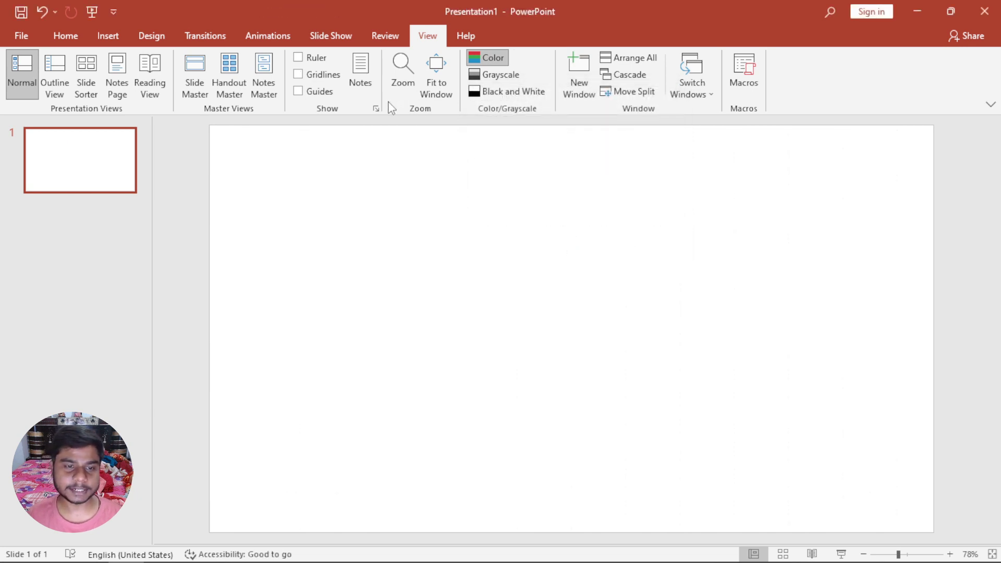
{"action": "left_click", "coordinate": [375, 109]}
{"action": "left_click_drag", "start_coordinate": [517, 194], "coordinate": [542, 80]}
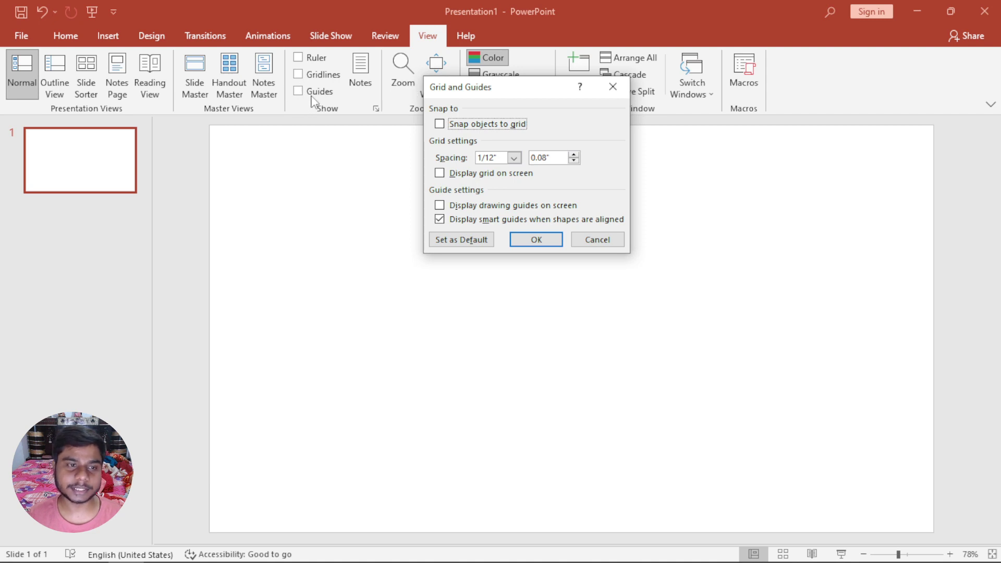
Show the drawing guides and drag the vertical and horizontal guides slightly left
{"action": "left_click", "coordinate": [466, 208]}
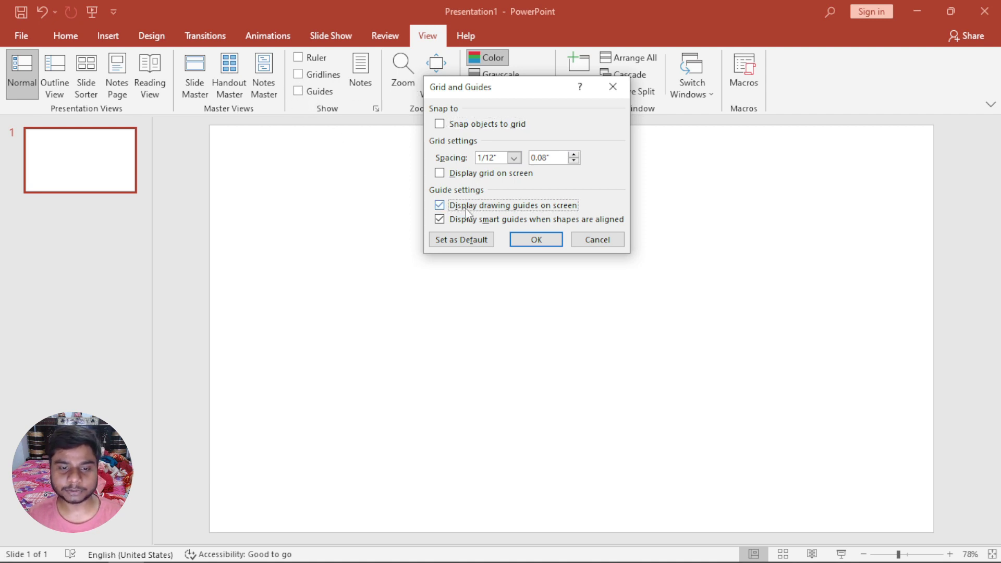
{"action": "left_click", "coordinate": [528, 241]}
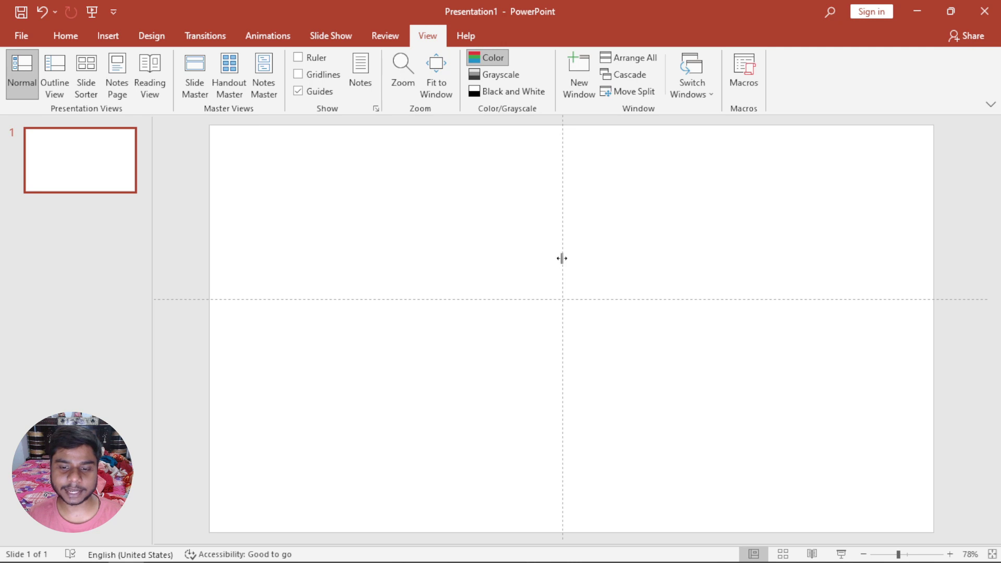
{"action": "mouse_move", "coordinate": [561, 258]}
{"action": "left_mouse_down"}
{"action": "mouse_move", "coordinate": [359, 245]}
{"action": "mouse_move", "coordinate": [522, 248]}
{"action": "left_mouse_up"}
{"action": "left_click_drag", "start_coordinate": [492, 298], "coordinate": [469, 298]}
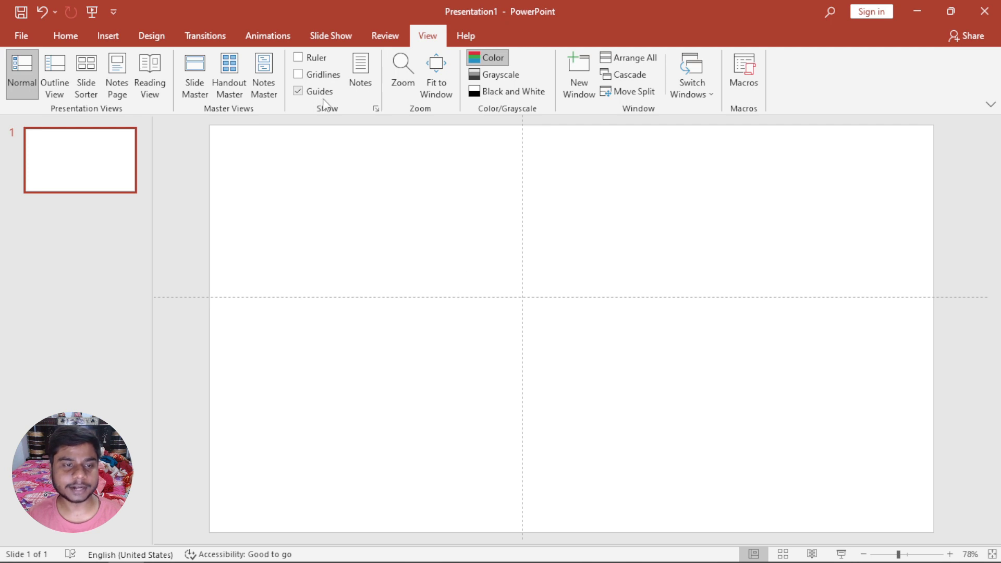
Turn the drawing guides back off in Grid and Guides
{"action": "left_click", "coordinate": [375, 109]}
{"action": "left_click_drag", "start_coordinate": [496, 211], "coordinate": [519, 105]}
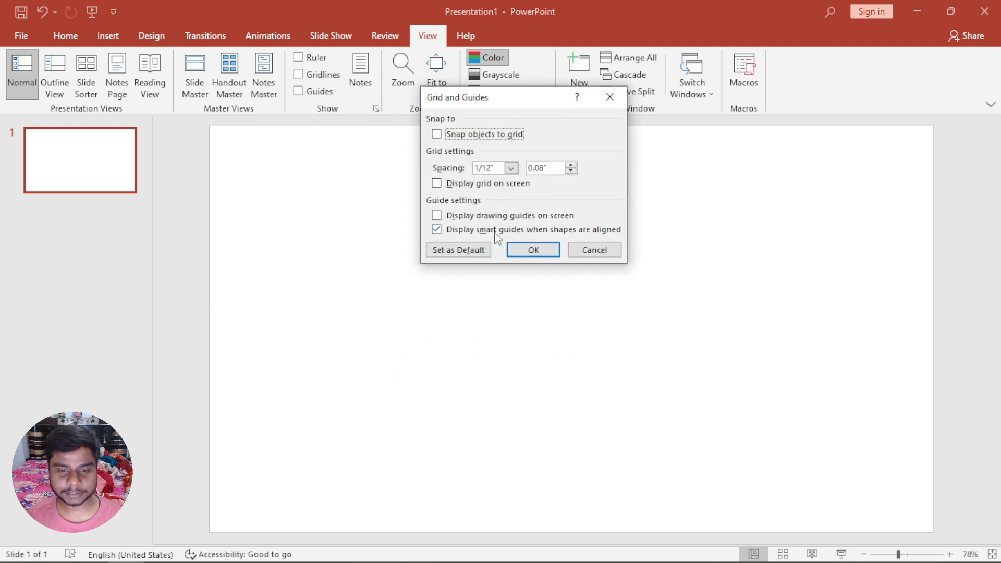
{"action": "left_click", "coordinate": [604, 252]}
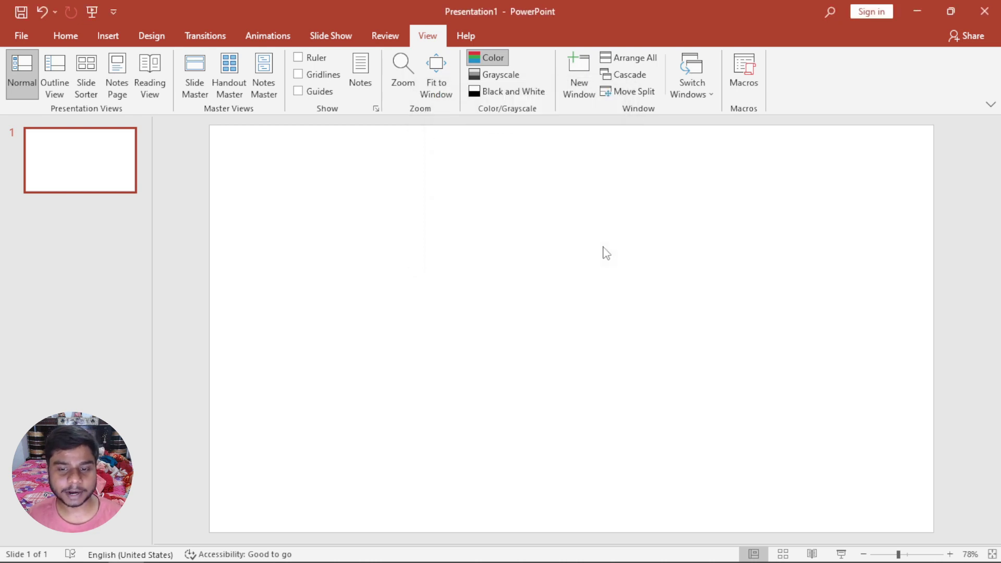
Draw two blue rectangles side by side, aligning the right one's bottom edge with the left's
{"action": "left_click", "coordinate": [86, 46]}
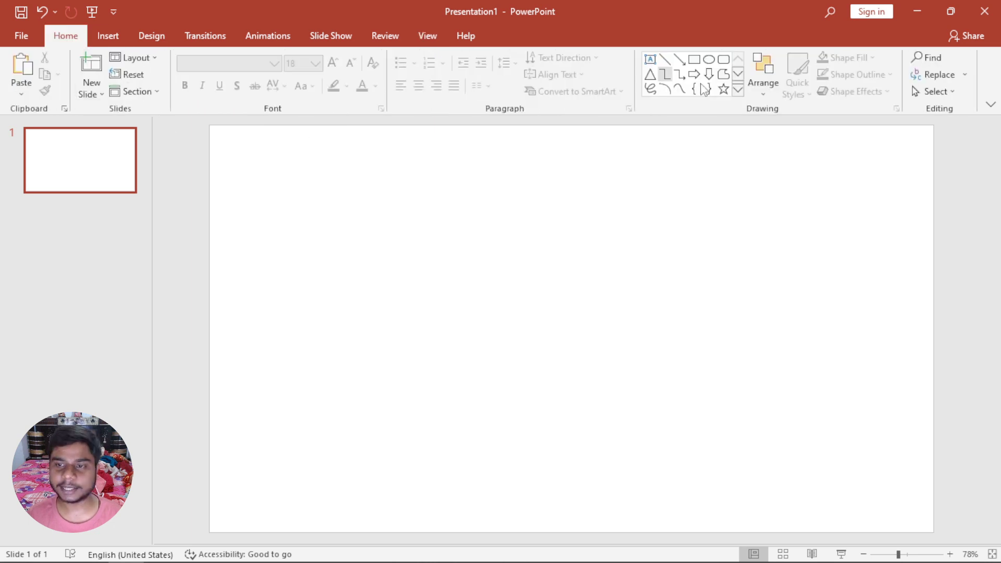
{"action": "left_click", "coordinate": [693, 59]}
{"action": "mouse_move", "coordinate": [330, 237]}
{"action": "left_mouse_down"}
{"action": "mouse_move", "coordinate": [406, 305]}
{"action": "mouse_move", "coordinate": [586, 300]}
{"action": "mouse_move", "coordinate": [575, 299]}
{"action": "mouse_move", "coordinate": [572, 319]}
{"action": "mouse_move", "coordinate": [561, 292]}
{"action": "mouse_move", "coordinate": [453, 230]}
{"action": "mouse_move", "coordinate": [445, 254]}
{"action": "left_mouse_up"}
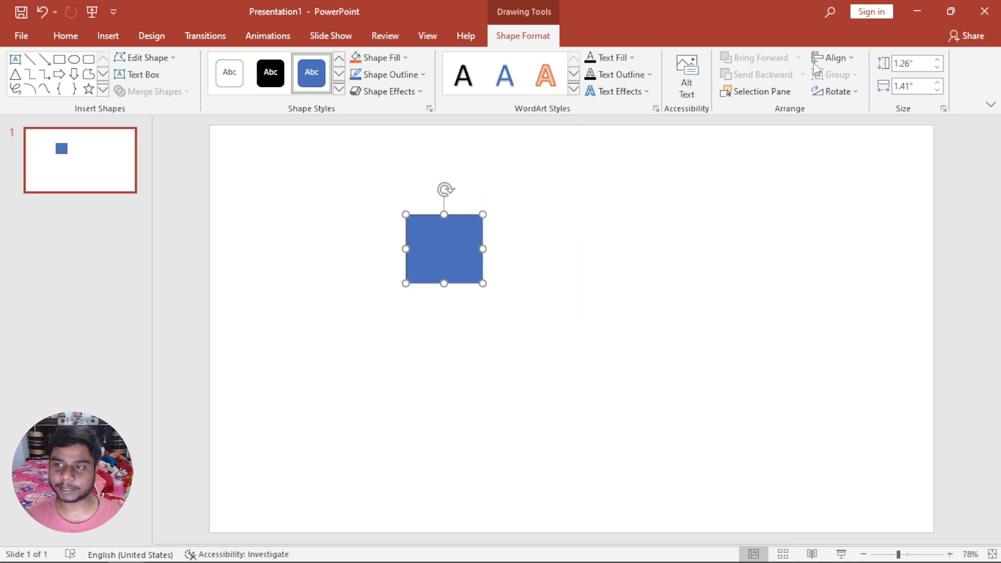
{"action": "left_click", "coordinate": [59, 59]}
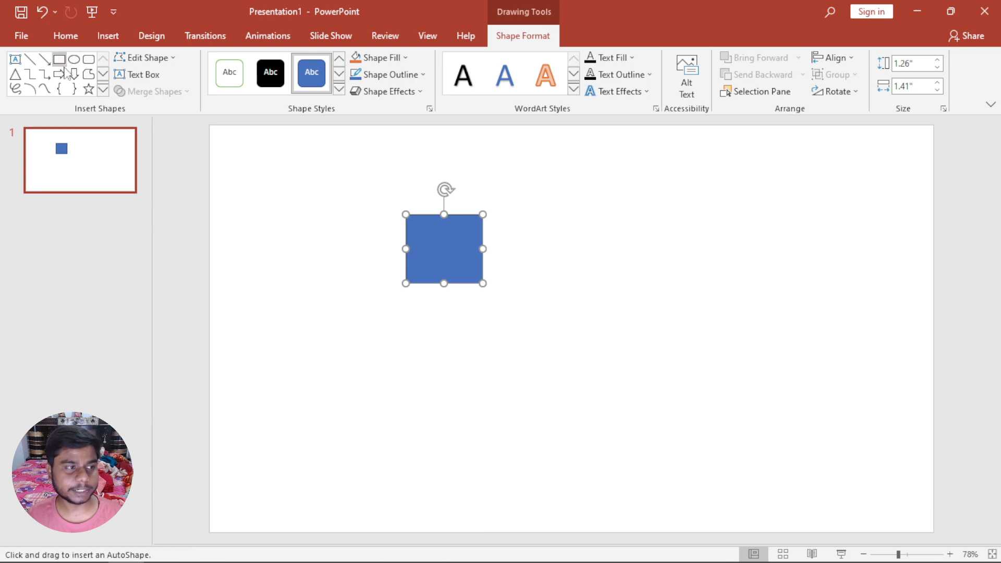
{"action": "mouse_move", "coordinate": [497, 321]}
{"action": "left_mouse_down"}
{"action": "mouse_move", "coordinate": [560, 387]}
{"action": "mouse_move", "coordinate": [462, 371]}
{"action": "mouse_move", "coordinate": [554, 268]}
{"action": "mouse_move", "coordinate": [573, 274]}
{"action": "left_mouse_up"}
{"action": "left_click_drag", "start_coordinate": [576, 269], "coordinate": [571, 255]}
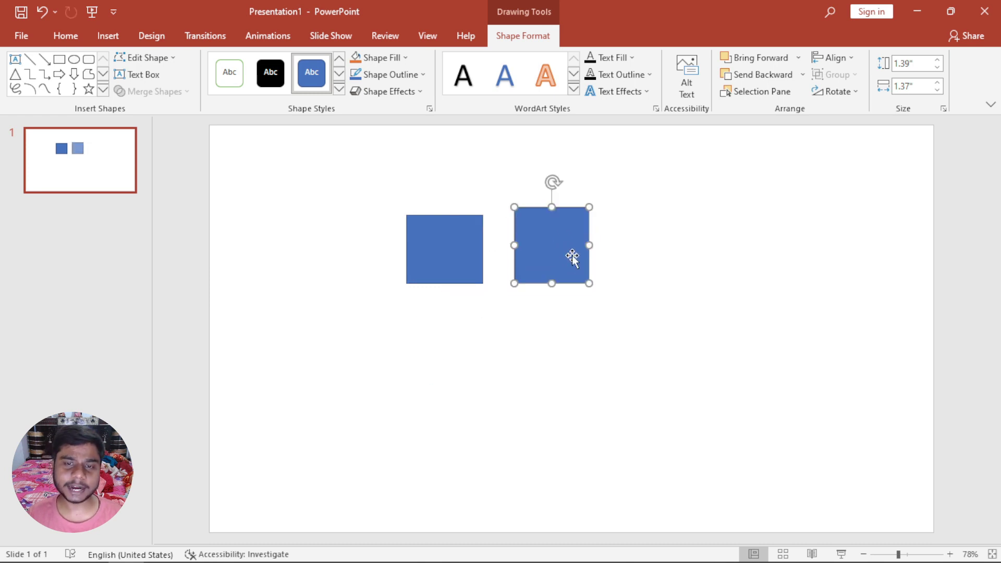
{"action": "left_click", "coordinate": [423, 36]}
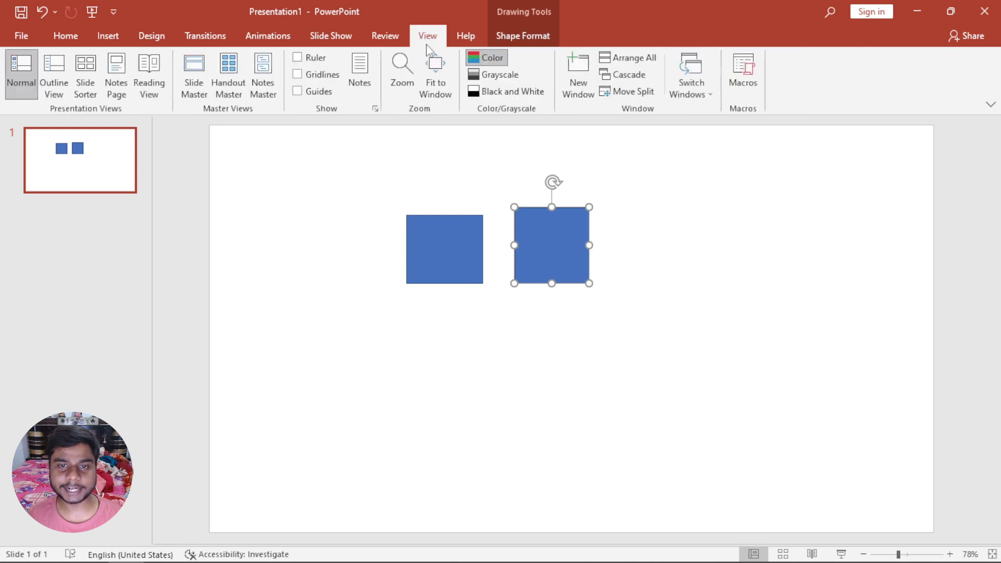
Turn off smart guides, undo back to one square, and move it toward the slide centre
{"action": "left_click", "coordinate": [376, 109]}
{"action": "left_click", "coordinate": [445, 334]}
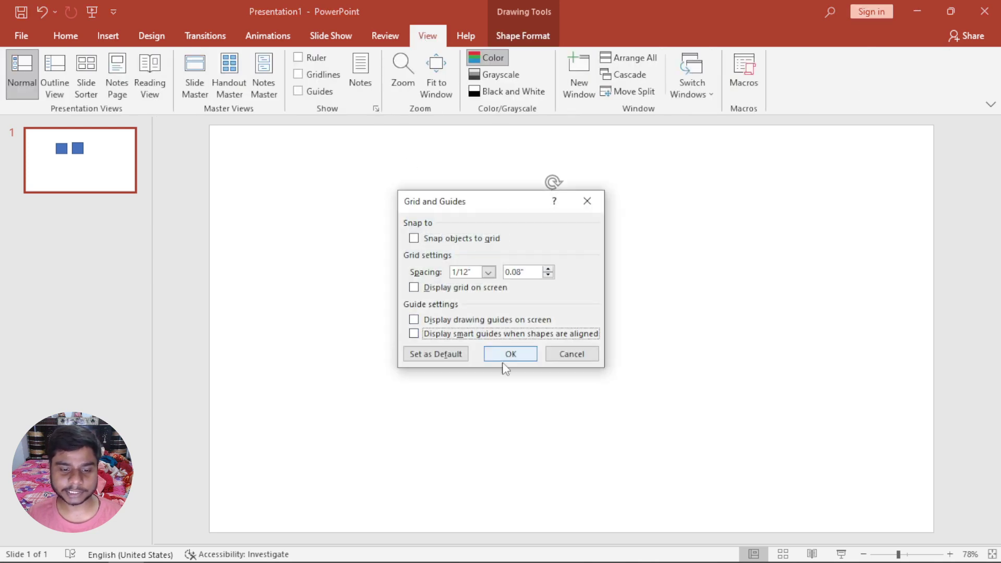
{"action": "left_click", "coordinate": [510, 354]}
{"action": "mouse_move", "coordinate": [530, 233]}
{"action": "left_mouse_down"}
{"action": "mouse_move", "coordinate": [525, 332]}
{"action": "mouse_move", "coordinate": [435, 333]}
{"action": "left_mouse_up"}
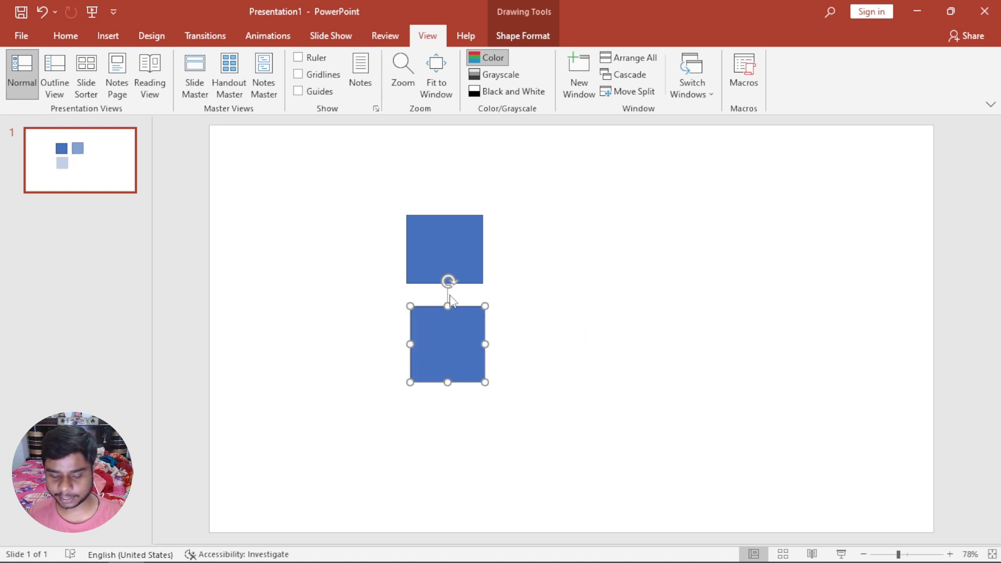
{"action": "key", "text": "ctrl+z"}
{"action": "key", "text": "ctrl+z"}
{"action": "key", "text": "ctrl+z"}
{"action": "key", "text": "ctrl+z"}
{"action": "left_click_drag", "start_coordinate": [569, 245], "coordinate": [556, 330]}
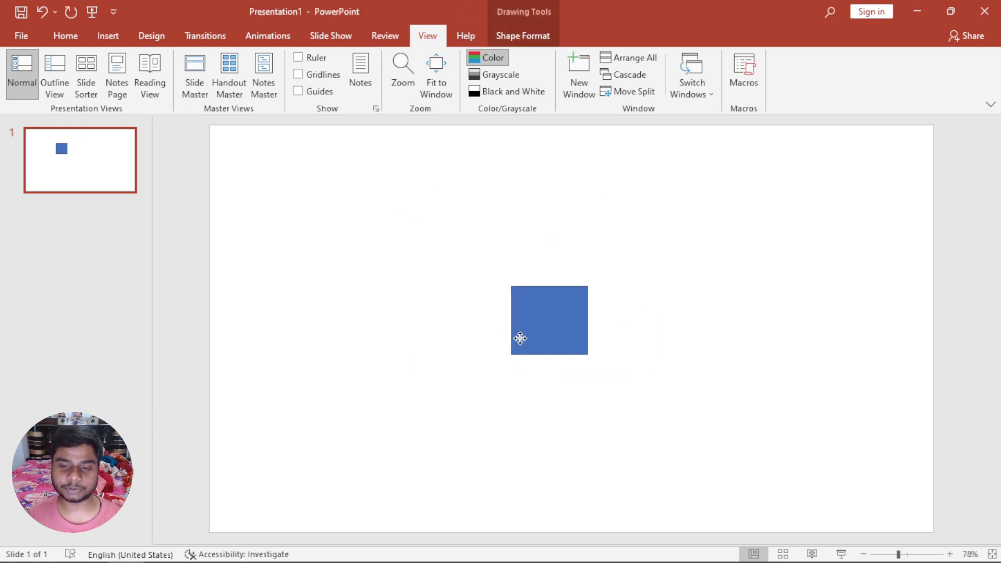
Turn smart guides back on and nudge the square up and right to centre it
{"action": "left_click", "coordinate": [374, 107]}
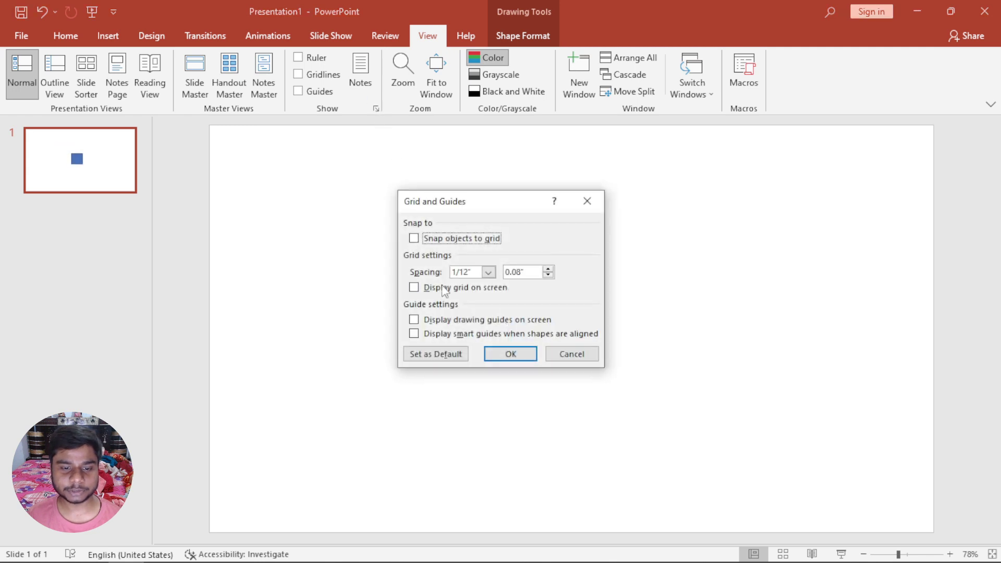
{"action": "left_click", "coordinate": [438, 320]}
{"action": "left_click", "coordinate": [441, 333]}
{"action": "left_click", "coordinate": [510, 354]}
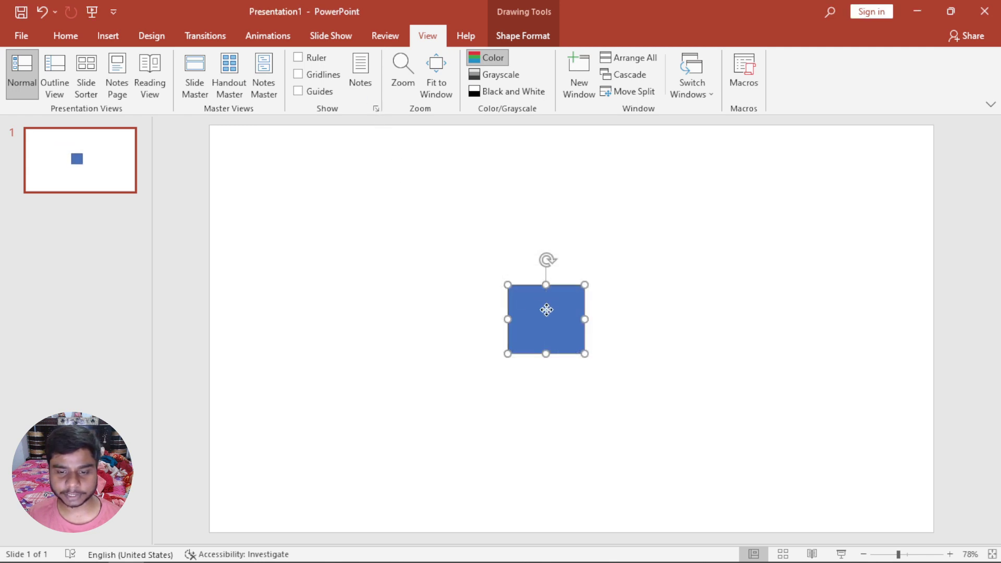
{"action": "mouse_move", "coordinate": [545, 310]}
{"action": "left_mouse_down"}
{"action": "mouse_move", "coordinate": [600, 260]}
{"action": "mouse_move", "coordinate": [569, 320]}
{"action": "left_mouse_up"}
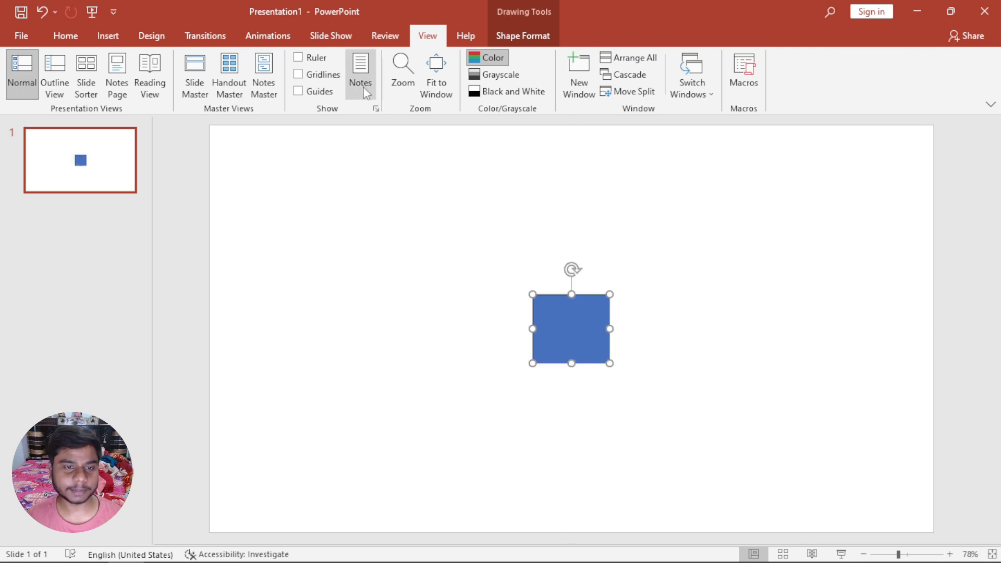
Use Set as Default in Grid and Guides, then drag the blue square upward
{"action": "left_click", "coordinate": [375, 109]}
{"action": "left_click_drag", "start_coordinate": [434, 204], "coordinate": [413, 119]}
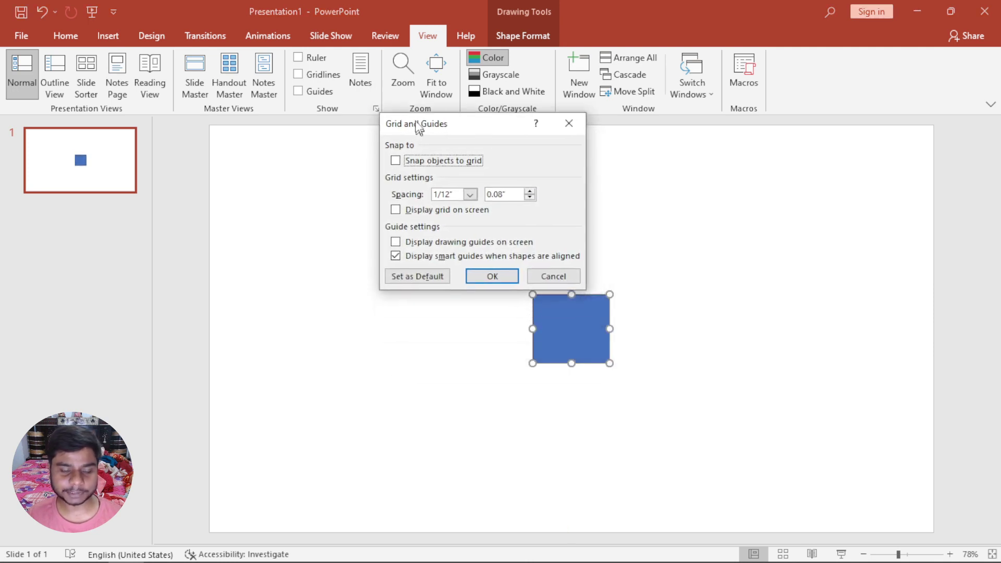
{"action": "left_click", "coordinate": [398, 266]}
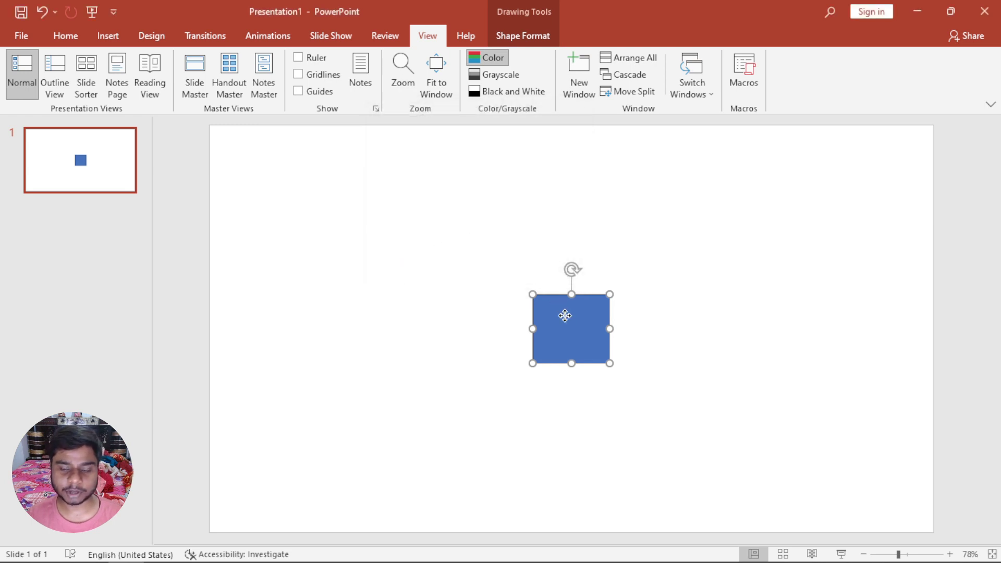
{"action": "left_click_drag", "start_coordinate": [564, 315], "coordinate": [555, 261]}
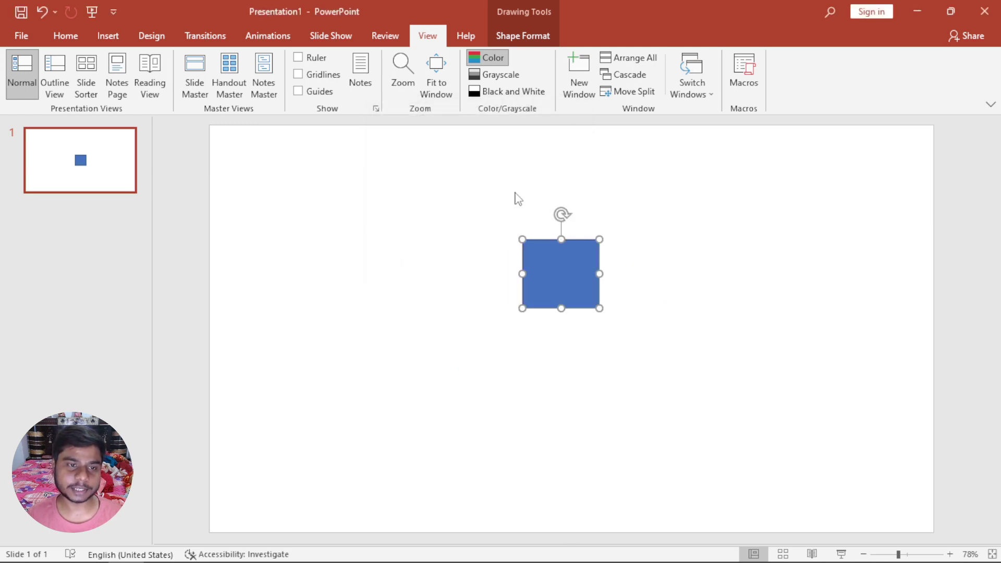